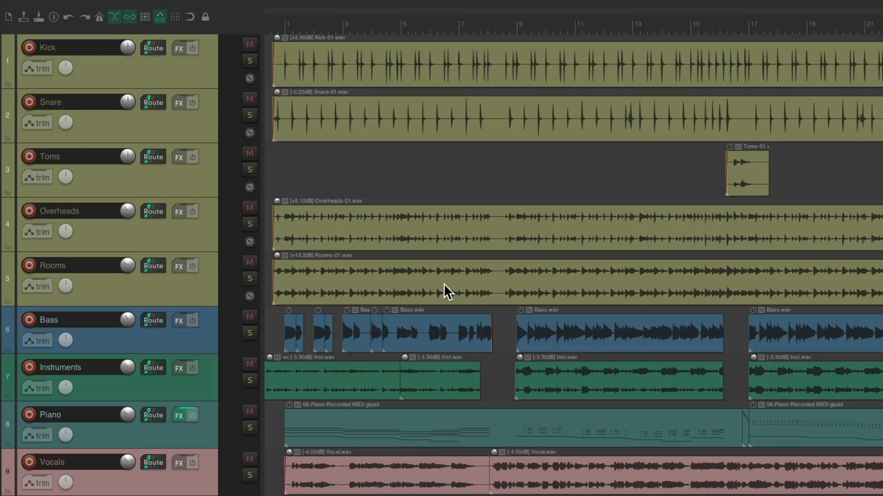
# Step: Mute the Vocals track and add a new track named "Drum Crush Buss" below Rooms
pyautogui.click(249, 459)
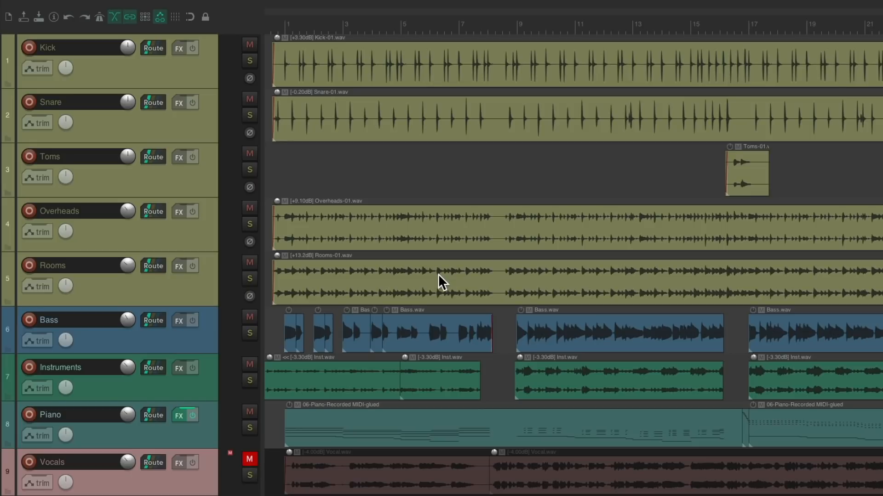
pyautogui.click(183, 284)
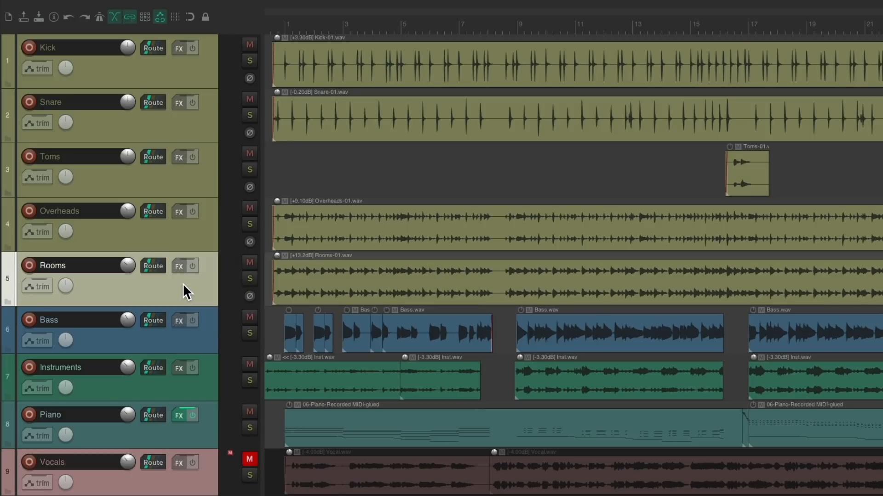
pyautogui.hotkey('ctrl', 't')
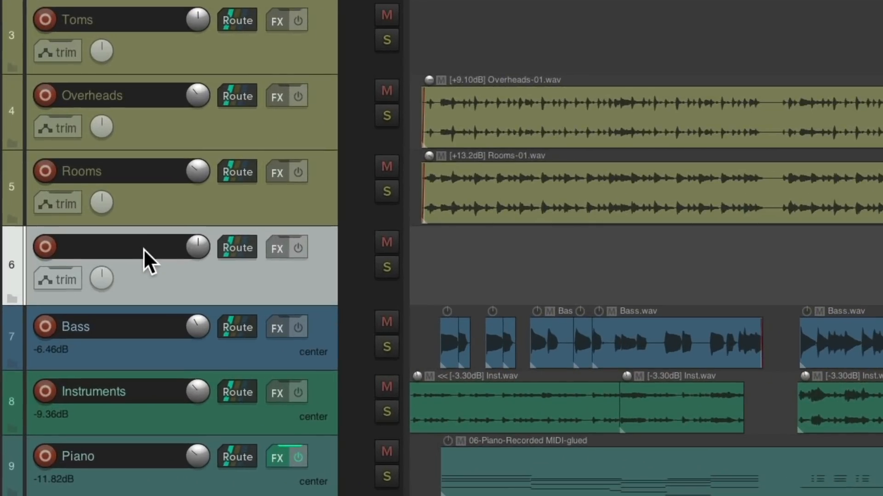
pyautogui.doubleClick(144, 250)
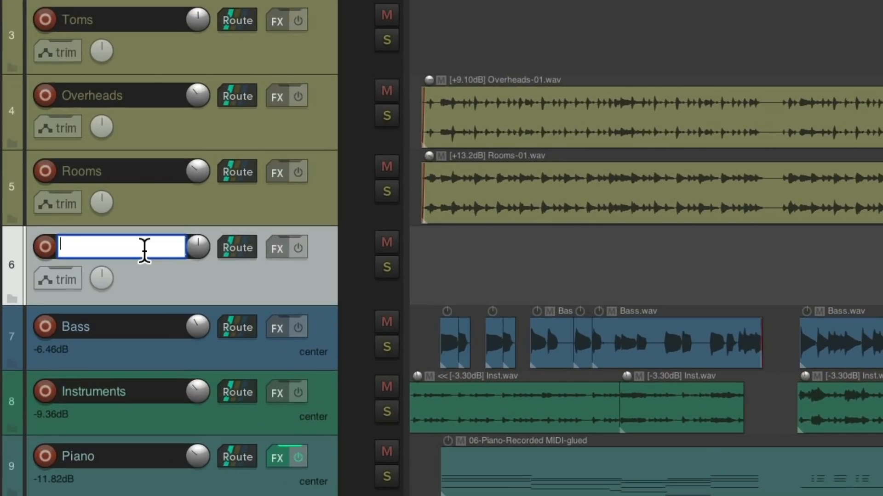
pyautogui.press('Return')
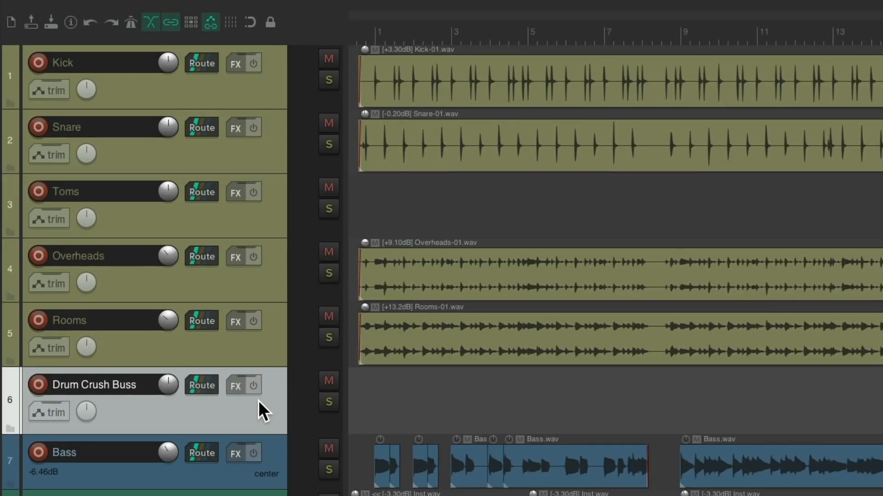
# Step: Send all five drum tracks, Kick through Rooms, to the Drum Crush Buss track and check its receives
pyautogui.click(259, 354)
pyautogui.keyDown('shift'); pyautogui.click(260, 91); pyautogui.keyUp('shift')
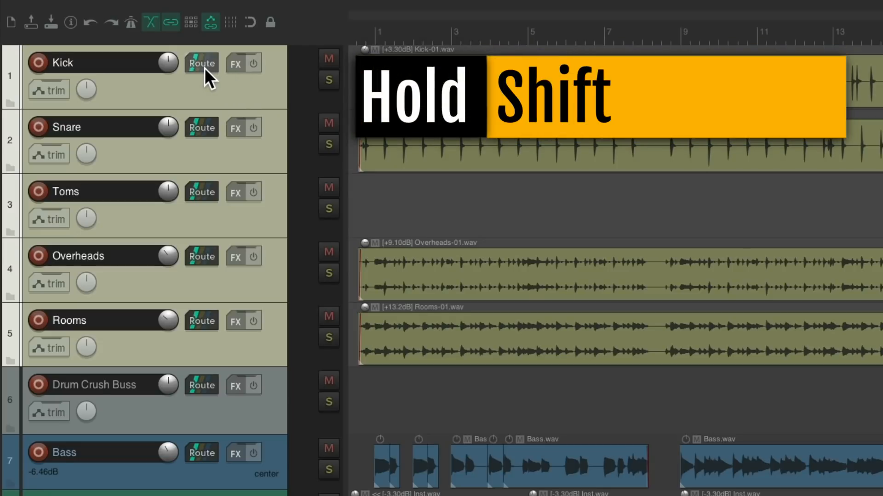
pyautogui.moveTo(365, 329); pyautogui.dragTo(228, 404)
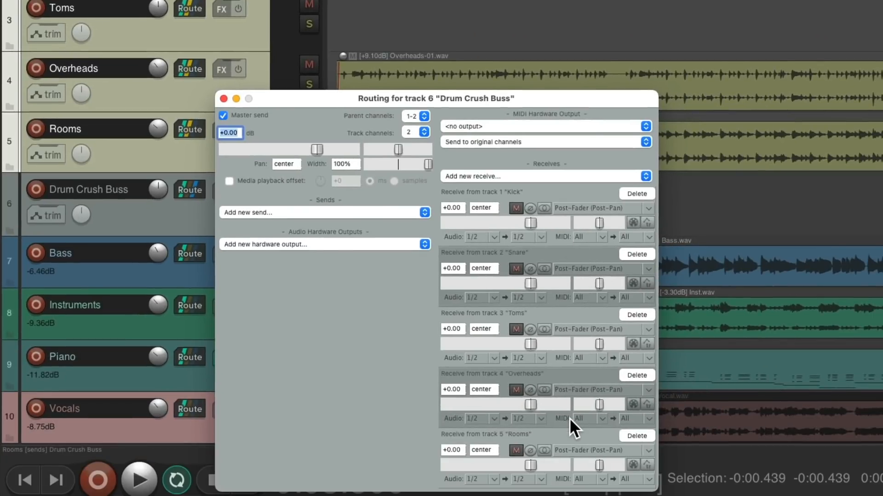
pyautogui.press('Escape')
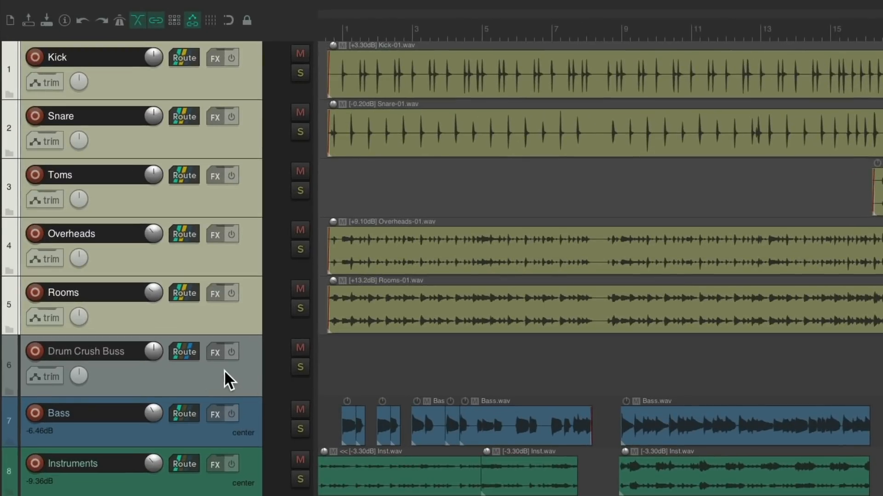
# Step: Audition the Drum Crush Buss on its own during playback, ending with its solo cleared
pyautogui.click(299, 368)
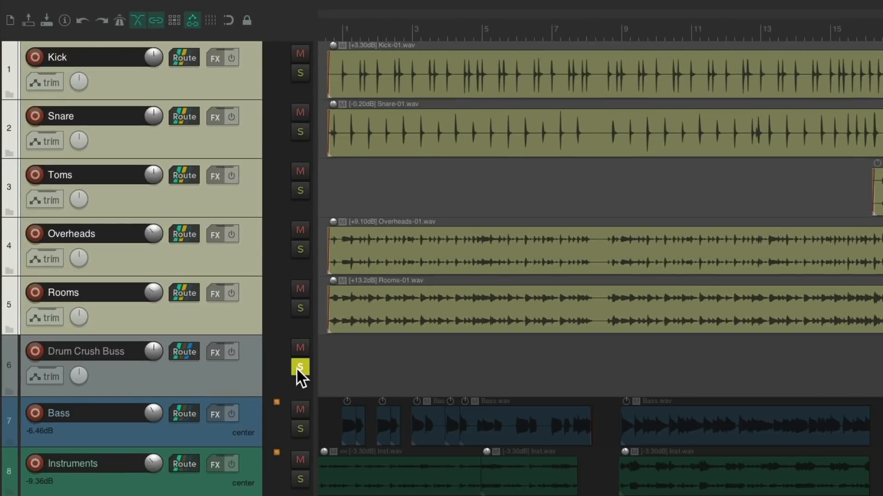
pyautogui.press('space')
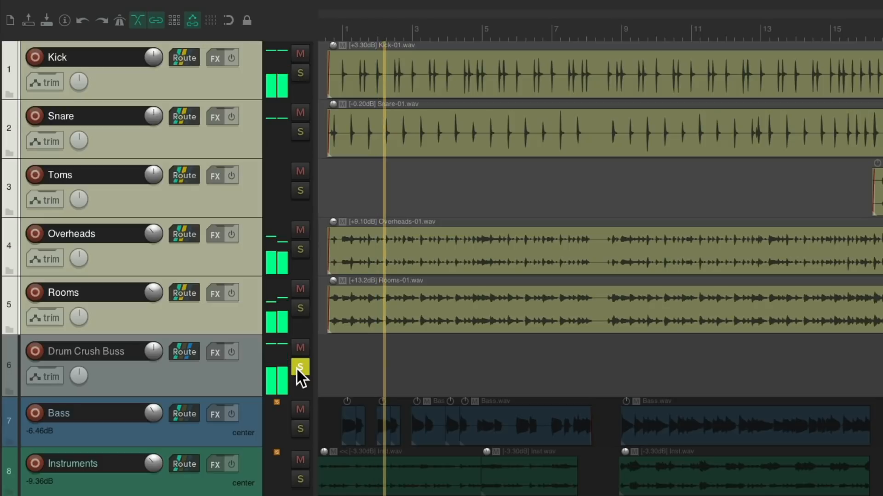
pyautogui.press('space')
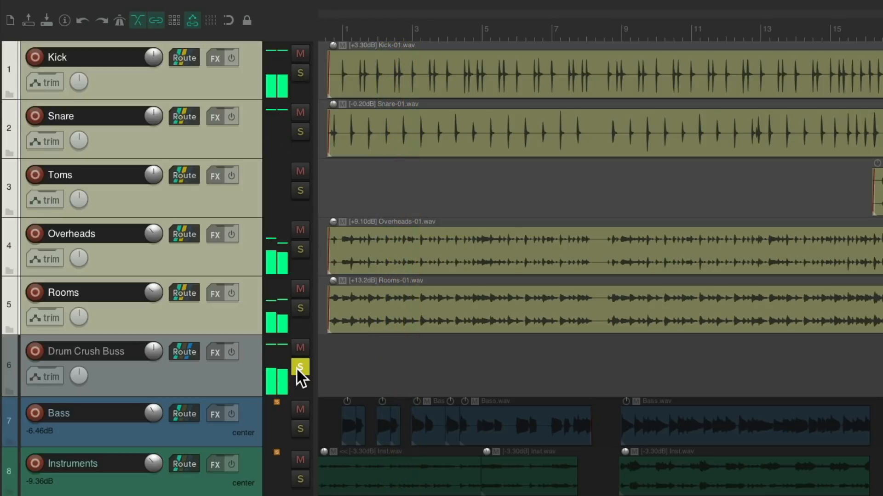
pyautogui.click(296, 368)
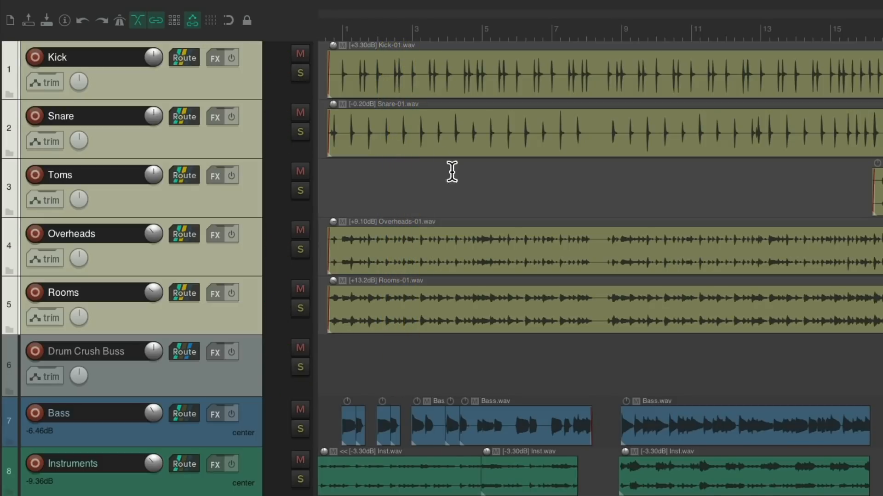
# Step: Solo the Drum Crush Buss and insert the JS: General Dynamics (Cockos) effect on it
pyautogui.click(299, 367)
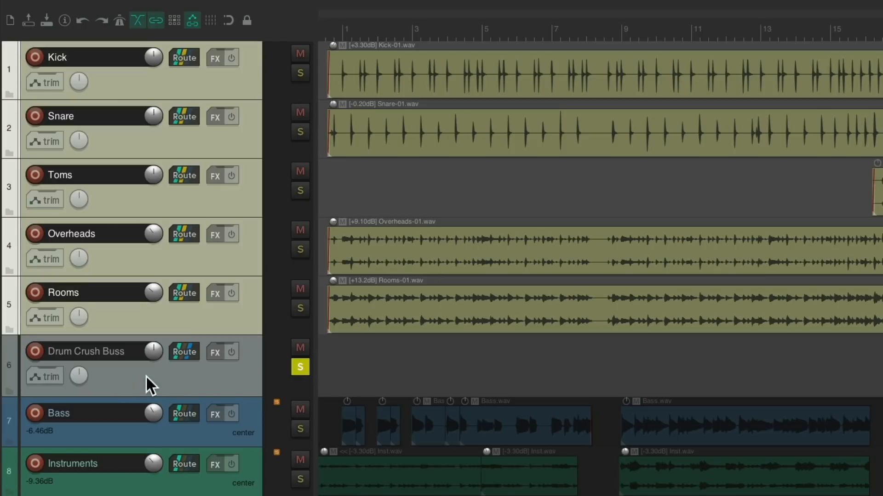
pyautogui.click(212, 353)
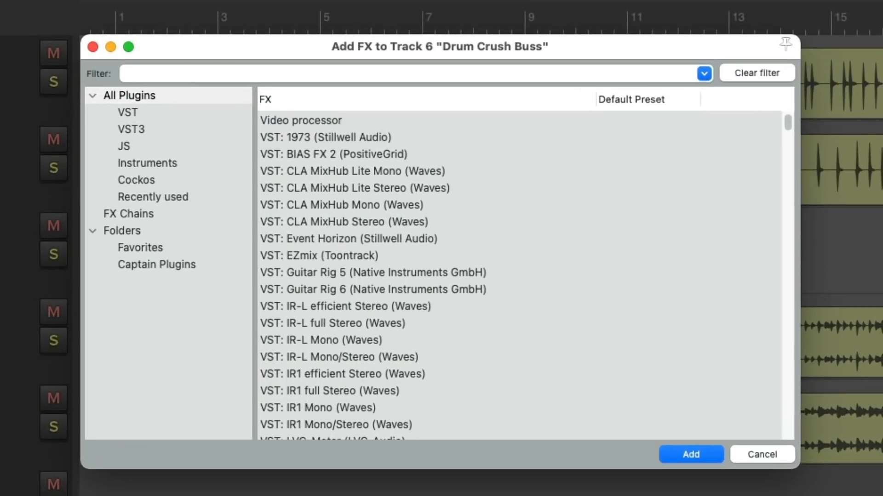
pyautogui.write('general')
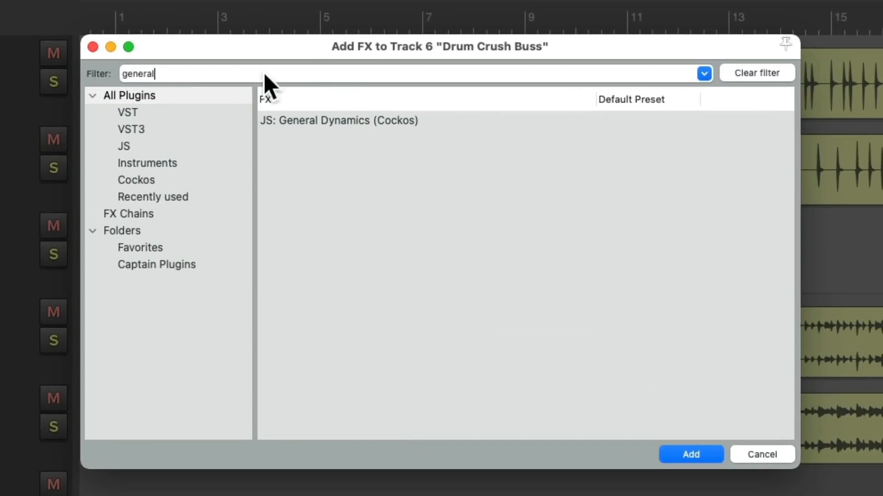
pyautogui.click(423, 125)
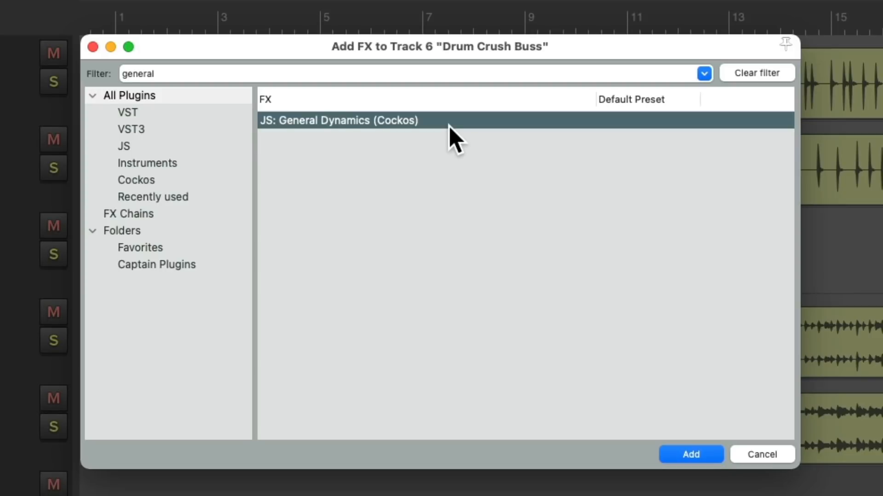
pyautogui.doubleClick(439, 122)
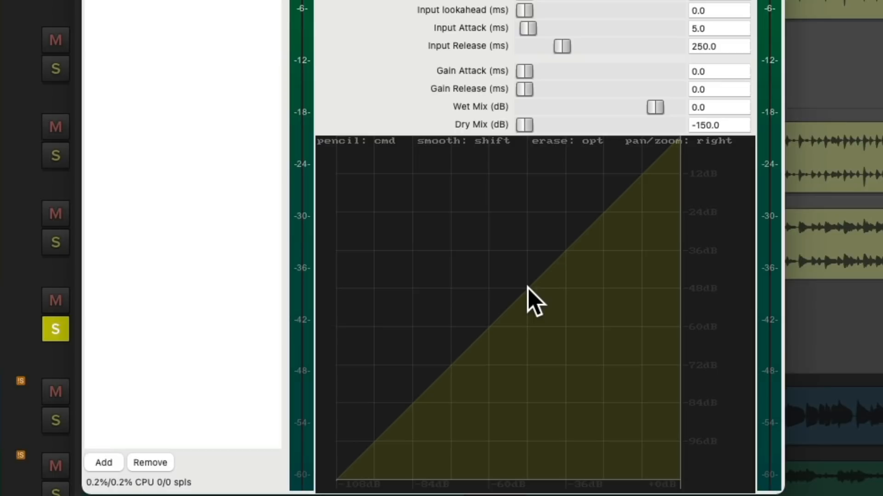
# Step: Bend the dynamics curve down above about -48 dB to end near -36 dB, and set Detector Gain to -16.0 dB
pyautogui.moveTo(528, 289); pyautogui.dragTo(679, 250)
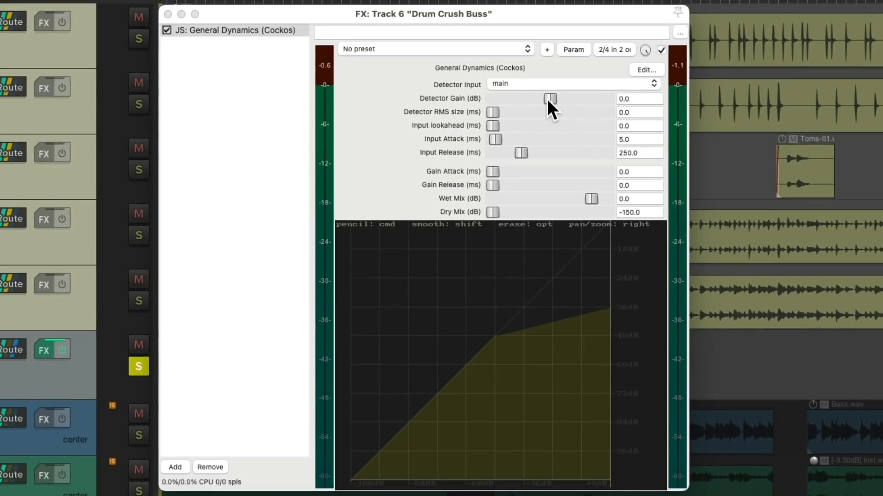
pyautogui.moveTo(547, 99)
pyautogui.mouseDown()
pyautogui.moveTo(489, 106)
pyautogui.moveTo(527, 103)
pyautogui.moveTo(491, 105)
pyautogui.moveTo(517, 104)
pyautogui.mouseUp()
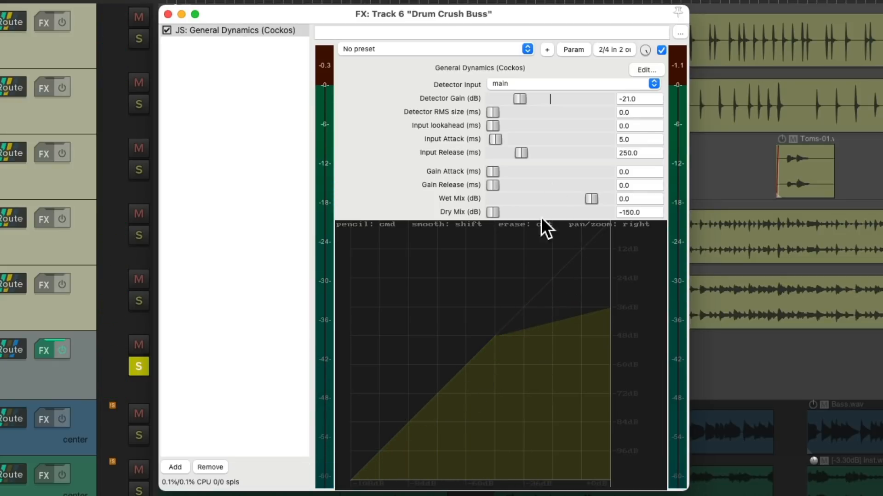
pyautogui.moveTo(496, 106); pyautogui.dragTo(512, 105)
pyautogui.moveTo(522, 104); pyautogui.dragTo(530, 104)
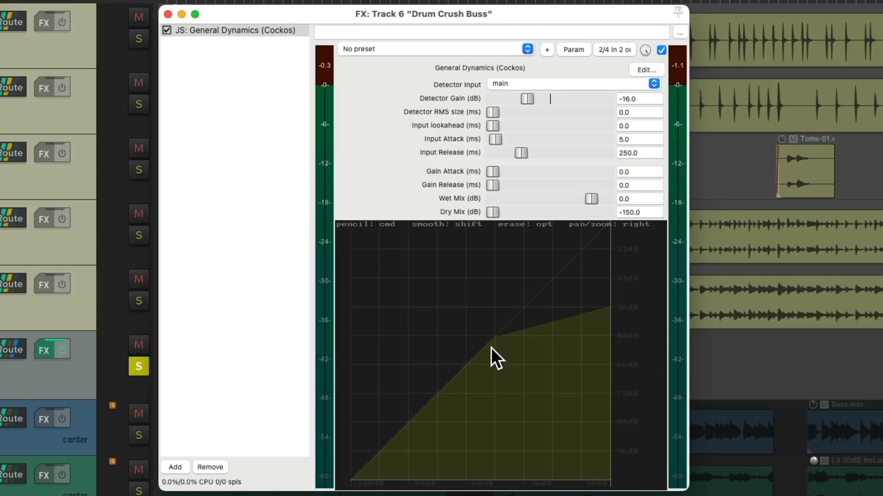
pyautogui.press('space')
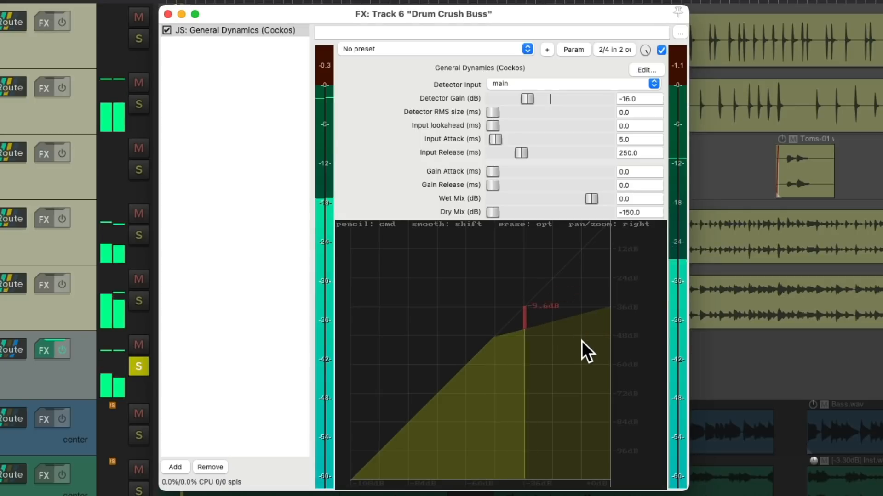
# Step: Shorten Input Release to 29 ms and settle Detector Gain at -22.0 dB while auditioning the drums
pyautogui.moveTo(524, 98)
pyautogui.mouseDown()
pyautogui.moveTo(501, 104)
pyautogui.moveTo(509, 103)
pyautogui.mouseUp()
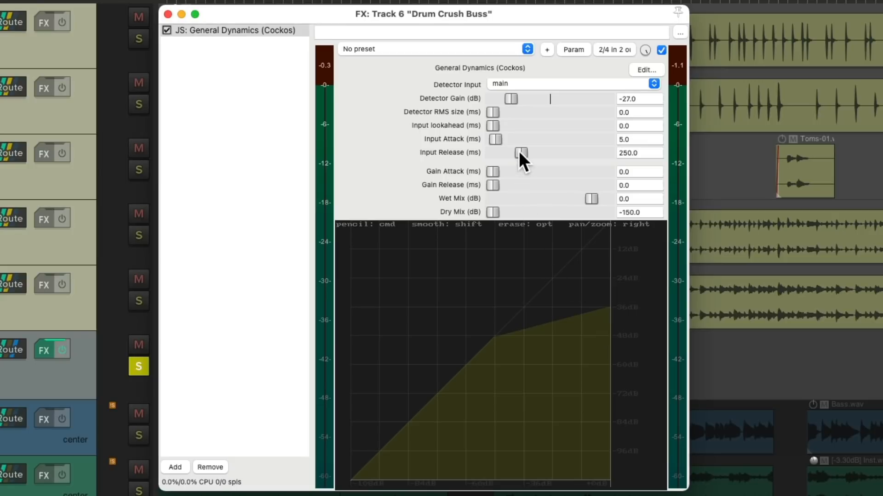
pyautogui.moveTo(520, 152); pyautogui.dragTo(495, 156)
pyautogui.press('space')
pyautogui.moveTo(508, 97)
pyautogui.mouseDown()
pyautogui.moveTo(496, 98)
pyautogui.moveTo(545, 98)
pyautogui.moveTo(517, 102)
pyautogui.mouseUp()
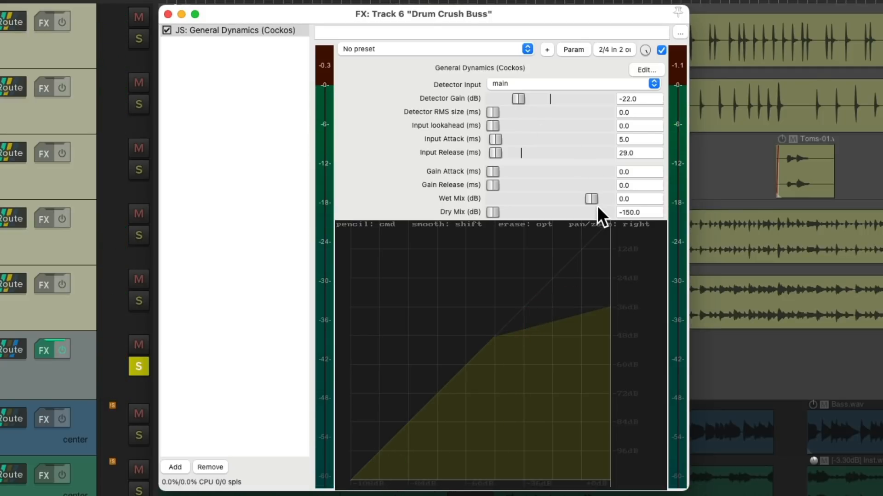
# Step: Raise General Dynamics' Wet Mix to 2.0 dB and compare the sound with the effect bypassed and active
pyautogui.moveTo(592, 201); pyautogui.dragTo(593, 203)
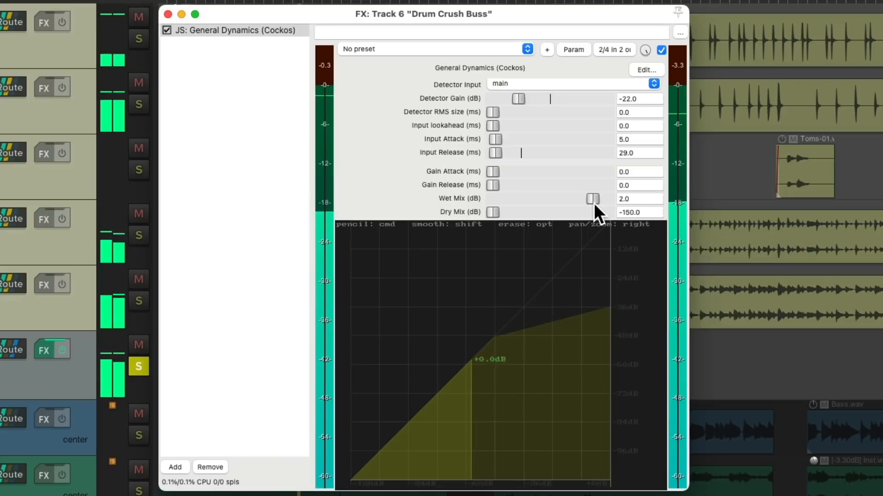
pyautogui.click(660, 50)
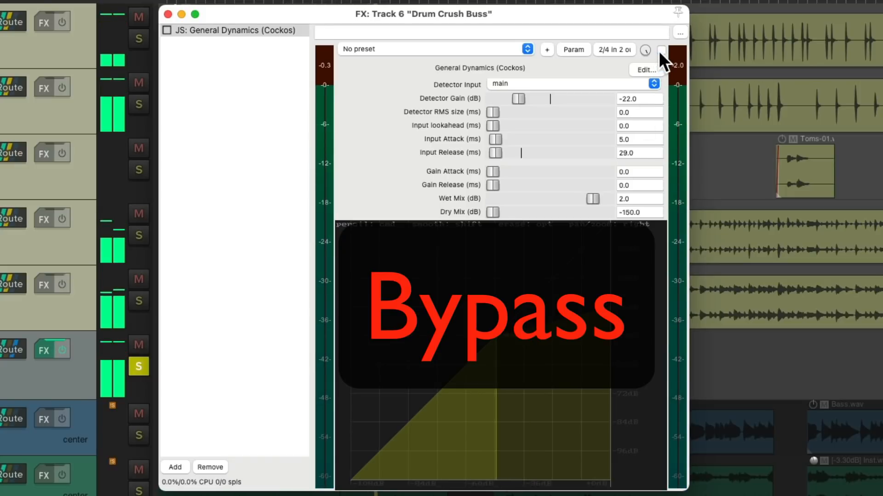
pyautogui.click(661, 50)
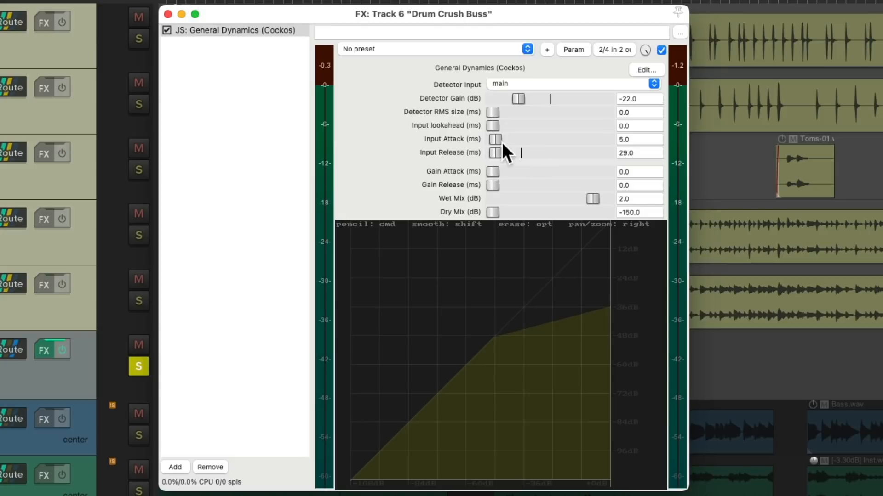
# Step: Add the JS: Event Horizon Limiter/Clipper after General Dynamics on the Drum Crush Buss
pyautogui.doubleClick(253, 98)
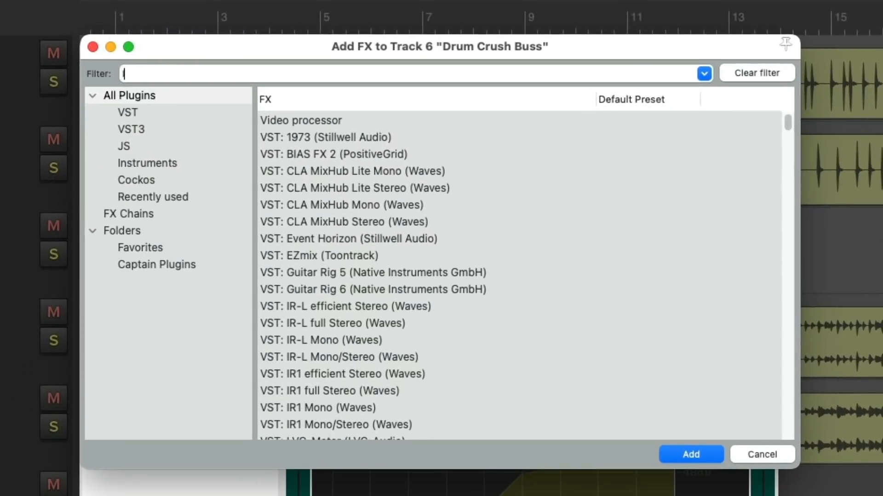
pyautogui.click(364, 143)
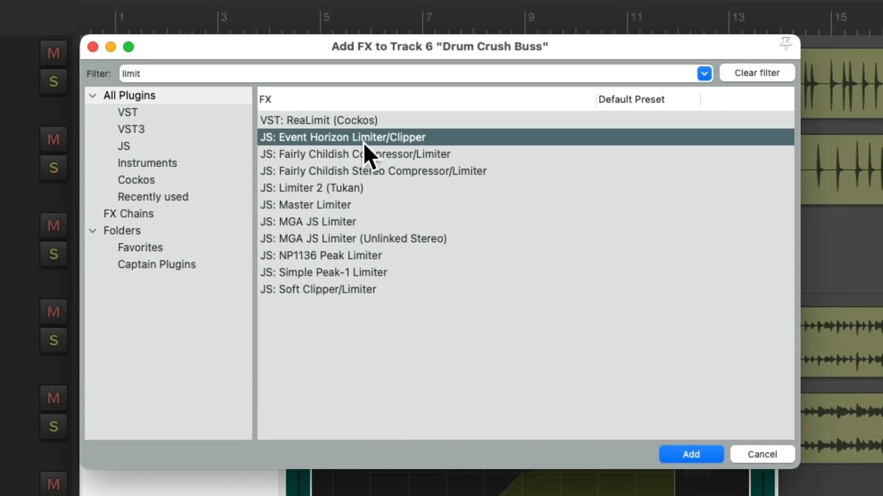
pyautogui.doubleClick(440, 137)
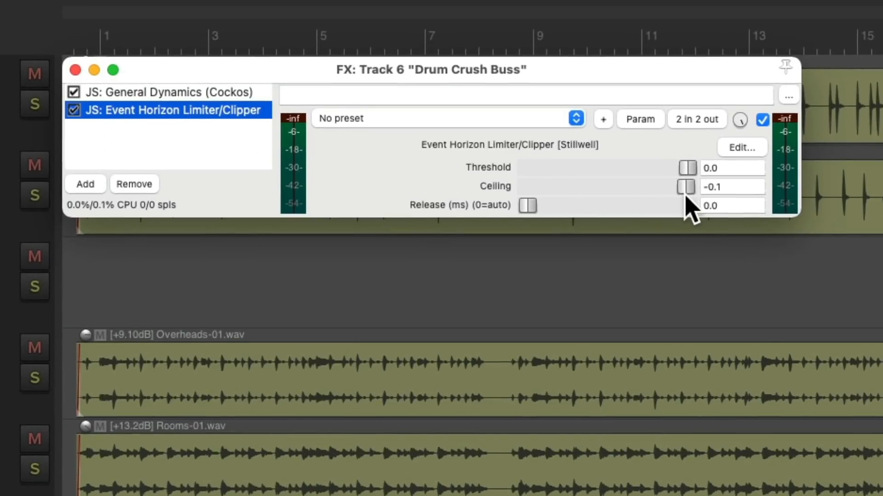
# Step: Set the limiter's Ceiling to -0.3 and, during playback, lower its Threshold to -7.1
pyautogui.moveTo(686, 195); pyautogui.dragTo(683, 188)
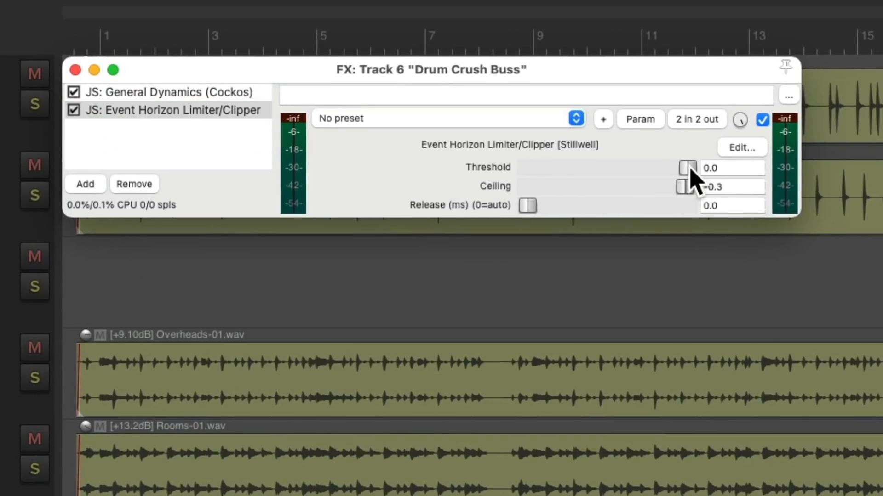
pyautogui.press('space')
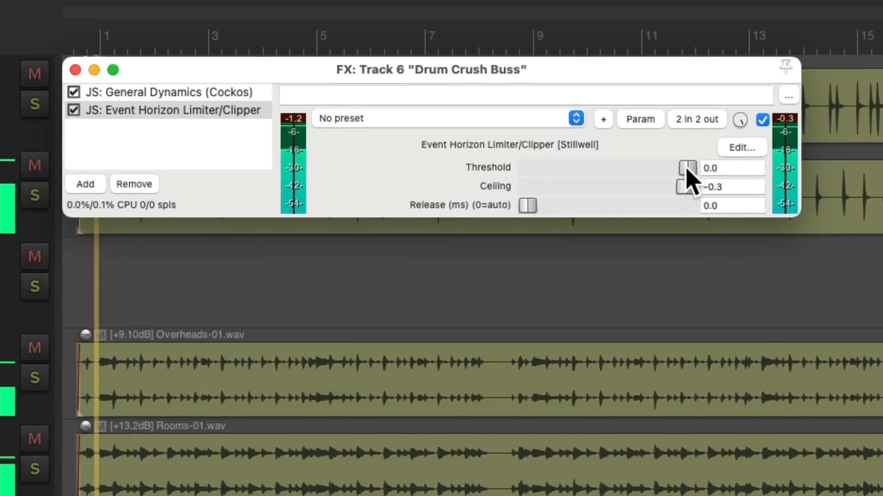
pyautogui.moveTo(686, 170); pyautogui.dragTo(647, 175)
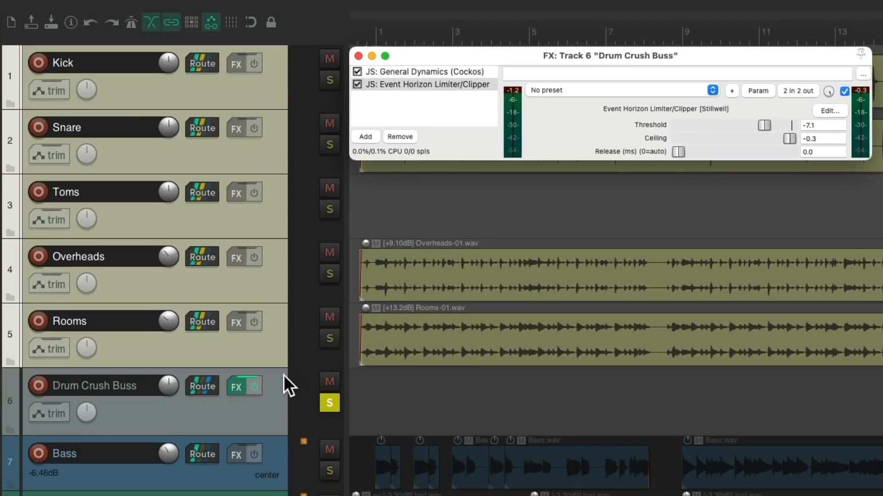
# Step: Compare the Drum Crush Buss with its whole effects chain bypassed and active, and show the General Dynamics settings
pyautogui.click(260, 385)
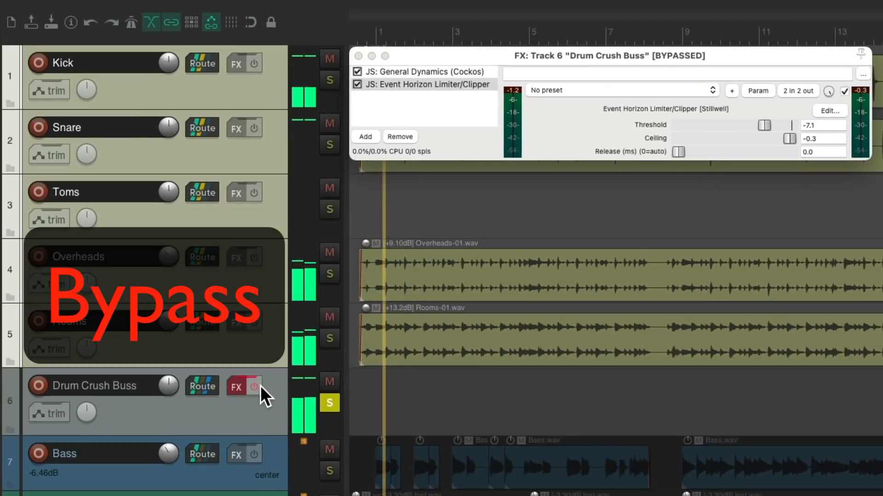
pyautogui.click(261, 385)
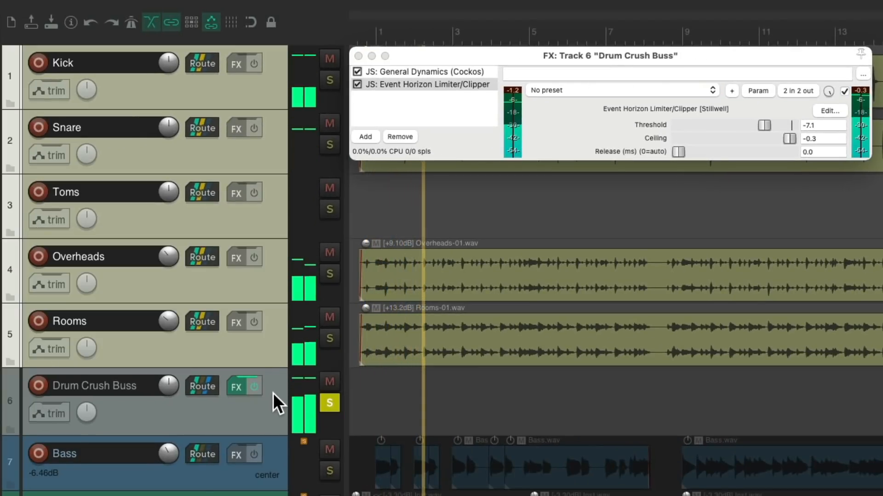
pyautogui.click(464, 70)
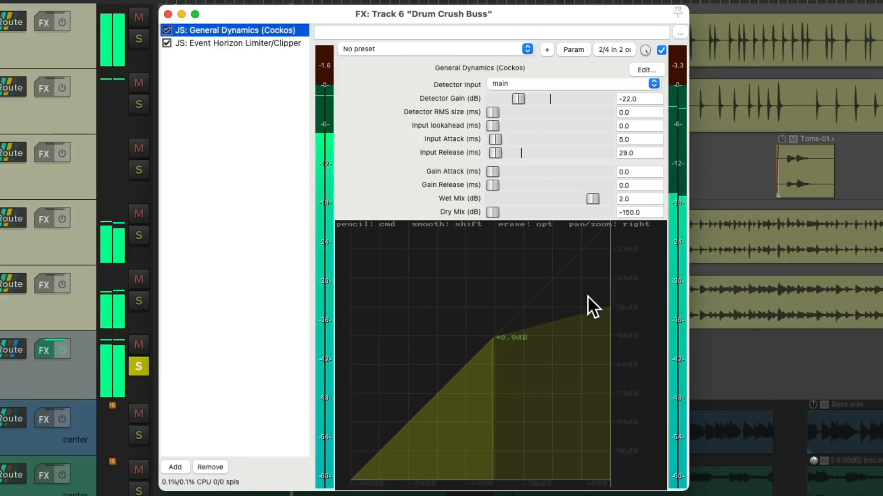
# Step: Show the Event Horizon Limiter/Clipper settings and close the Drum Crush Buss effects window
pyautogui.click(290, 43)
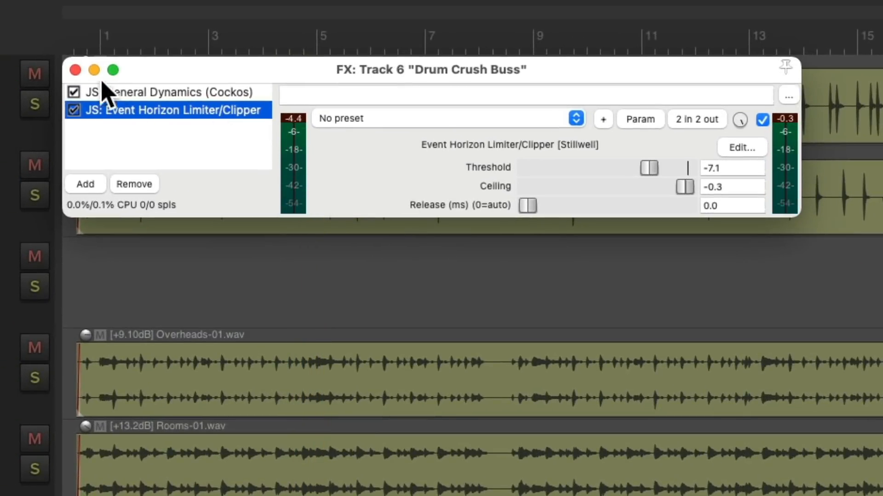
pyautogui.click(75, 70)
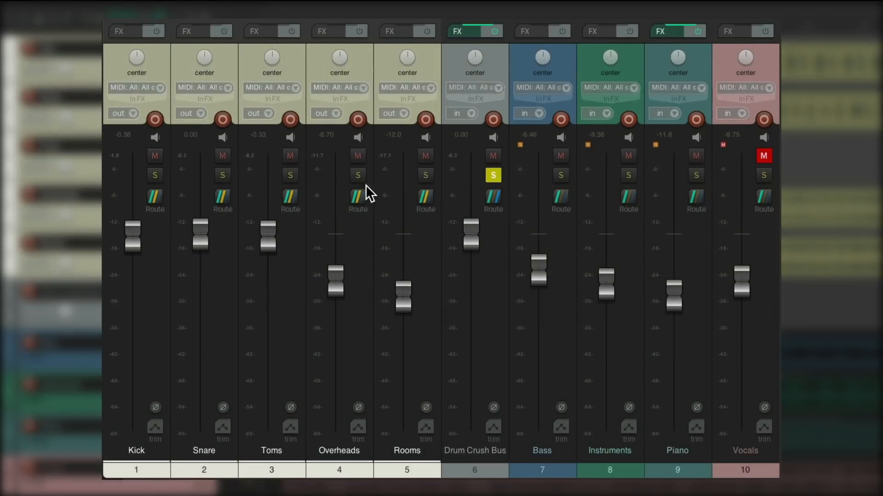
# Step: Solo the five drum tracks alongside the Drum Crush Buss and bring its fader up from silence to -6.04 dB during playback
pyautogui.moveTo(430, 170); pyautogui.dragTo(246, 174)
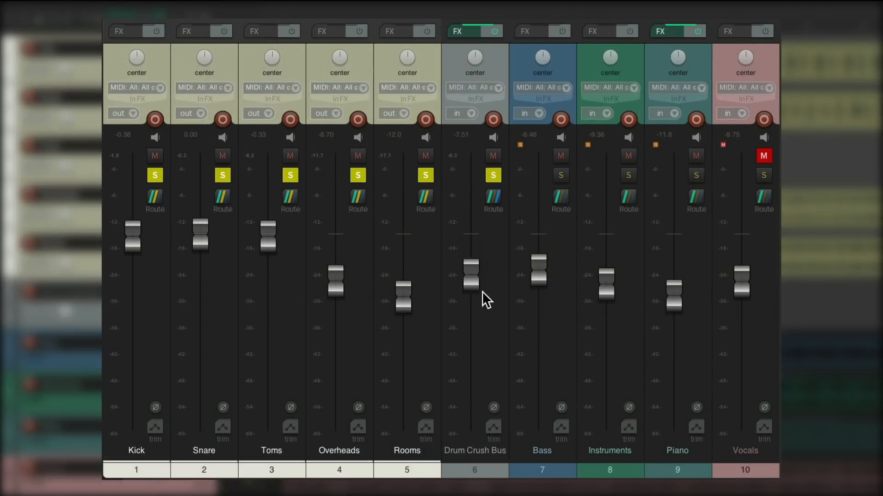
pyautogui.press('space')
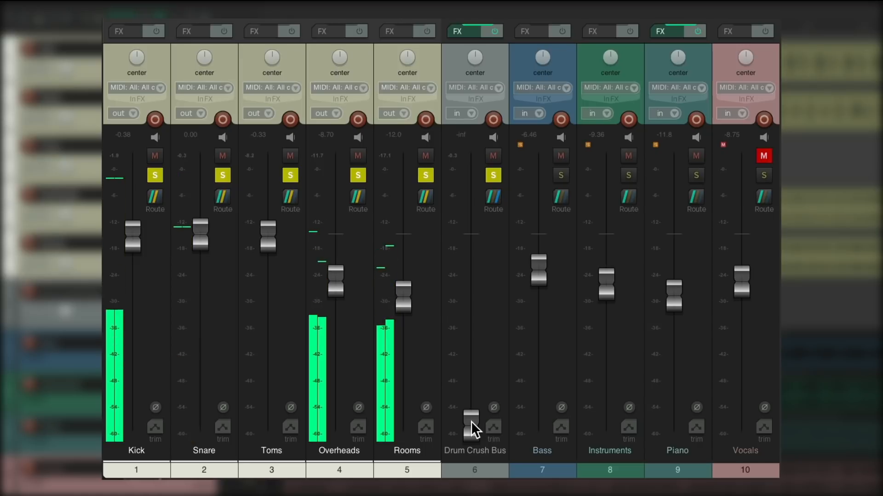
pyautogui.moveTo(471, 421); pyautogui.dragTo(467, 268)
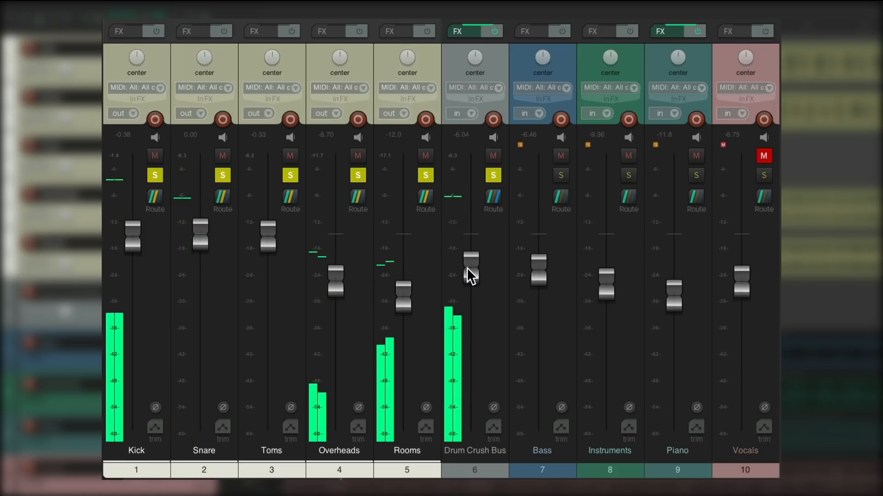
# Step: Unsolo the Drum Crush Buss and compare the drums with it muted and active, lowering its fader to -6.98 dB
pyautogui.click(493, 177)
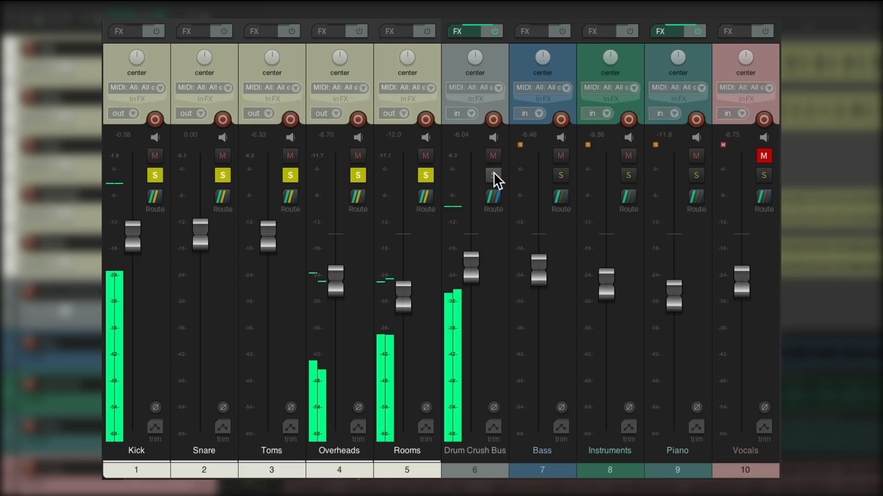
pyautogui.click(494, 156)
pyautogui.moveTo(473, 273); pyautogui.dragTo(473, 276)
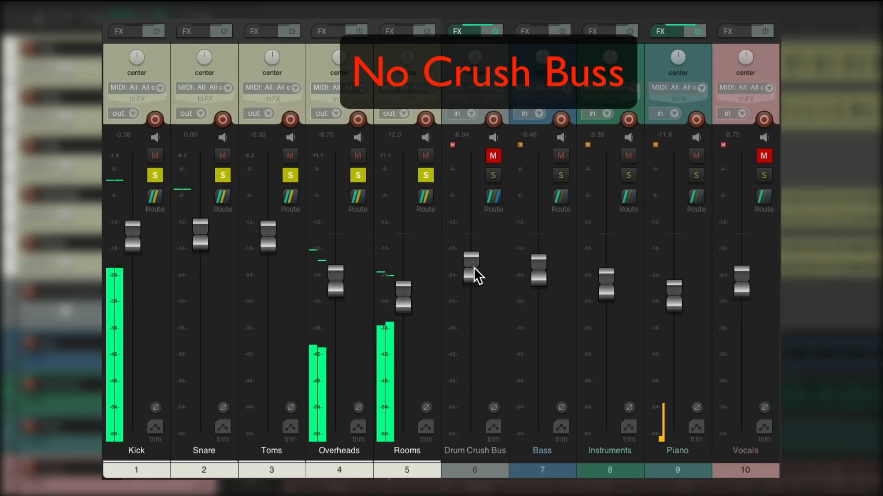
pyautogui.click(493, 155)
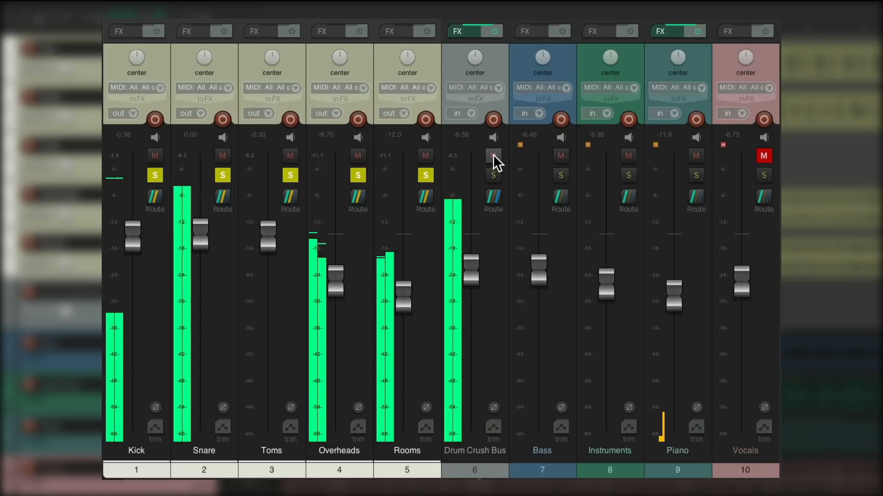
pyautogui.click(493, 155)
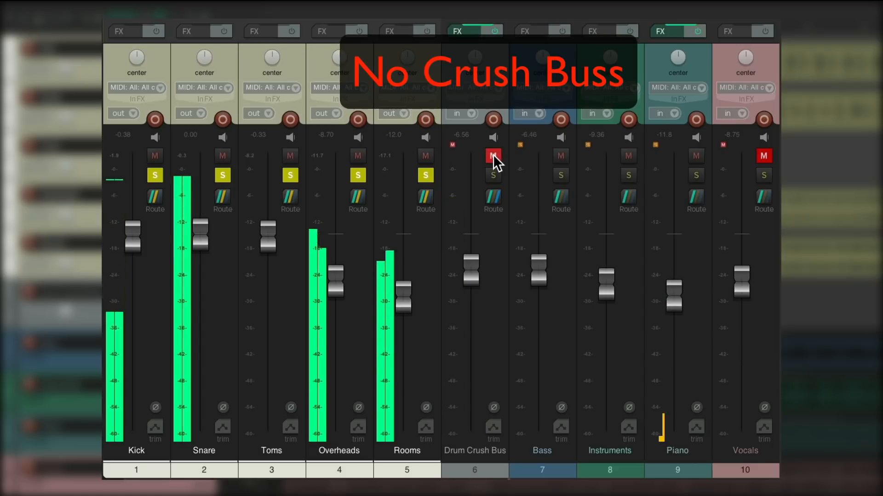
pyautogui.click(493, 154)
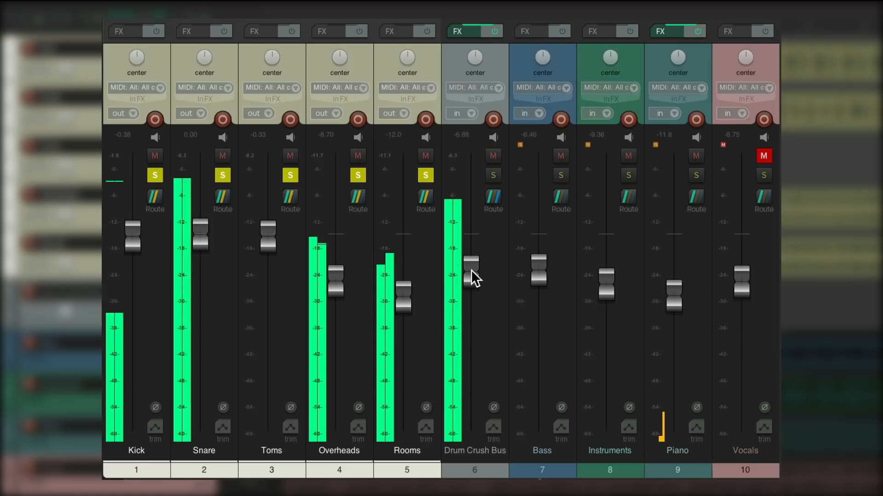
pyautogui.moveTo(471, 270); pyautogui.dragTo(471, 271)
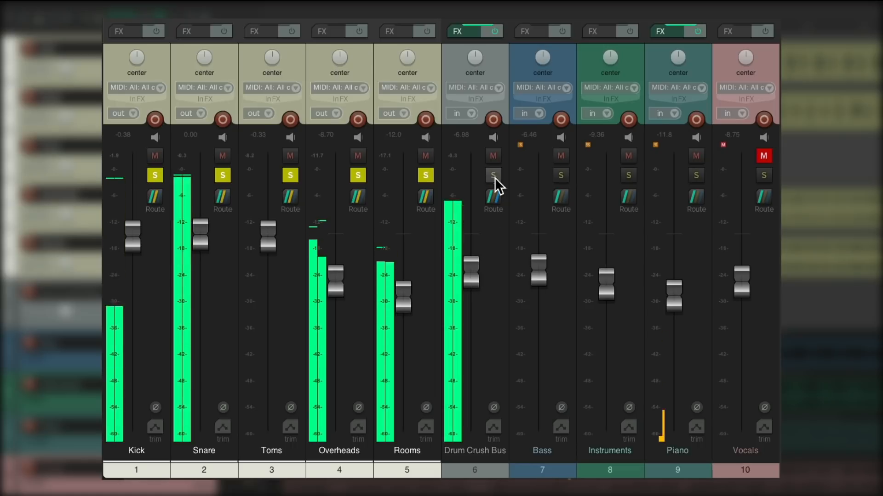
pyautogui.click(493, 155)
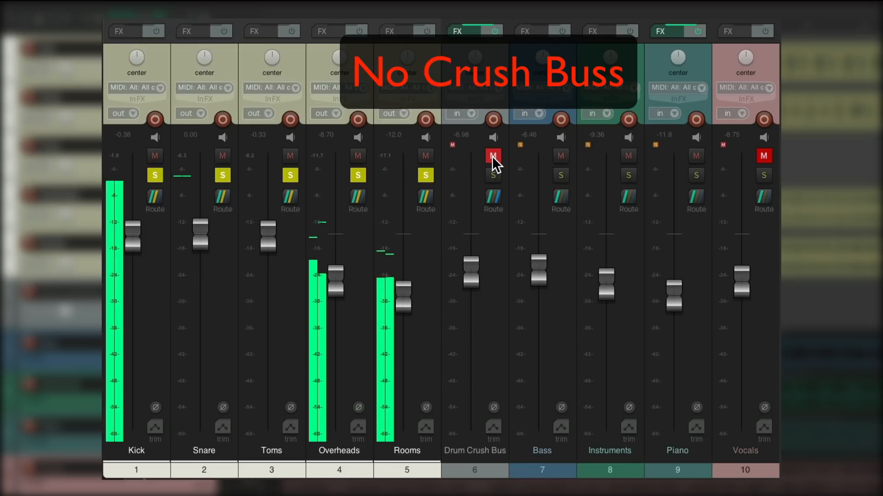
pyautogui.click(492, 156)
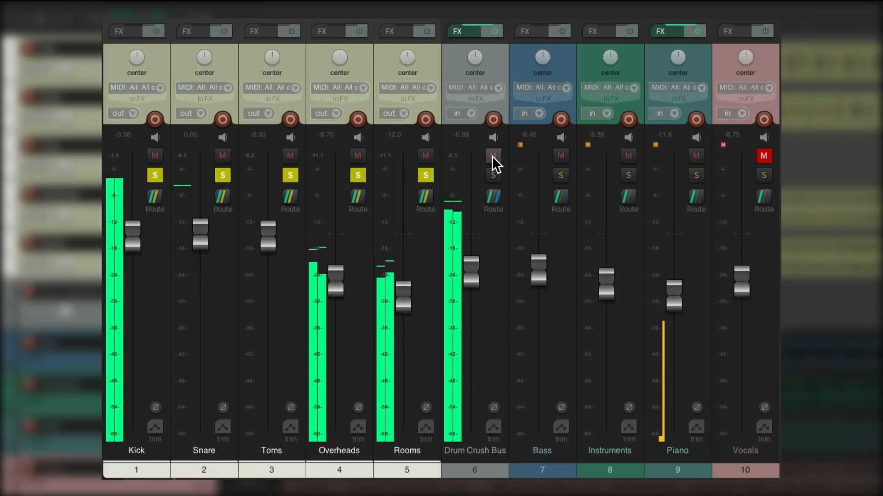
# Step: Add the Bass to the soloed tracks and compare the sound with the Drum Crush Buss muted and active
pyautogui.click(559, 175)
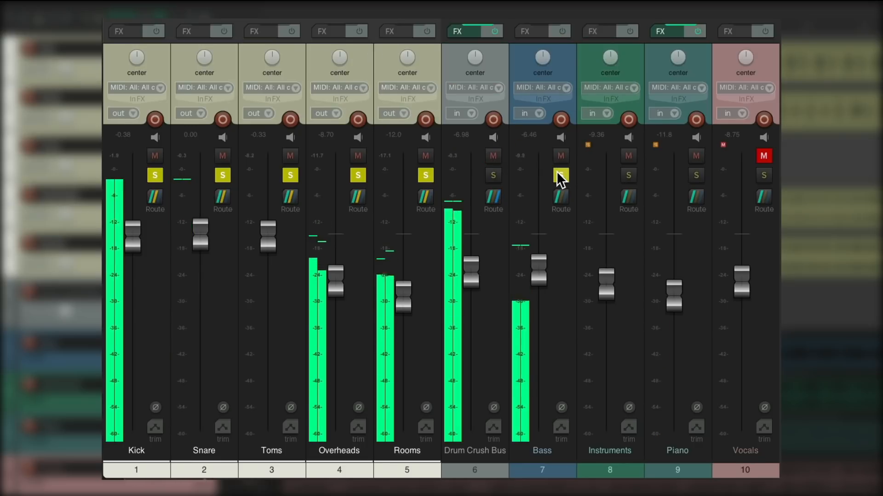
pyautogui.click(491, 156)
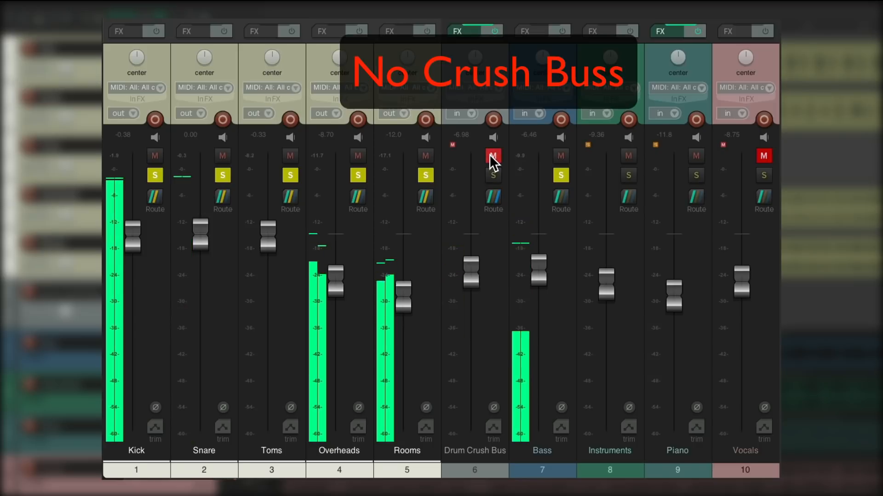
pyautogui.click(491, 157)
# Step: Solo Instruments and Piano as well, and clear the solo on all tracks
pyautogui.click(628, 175)
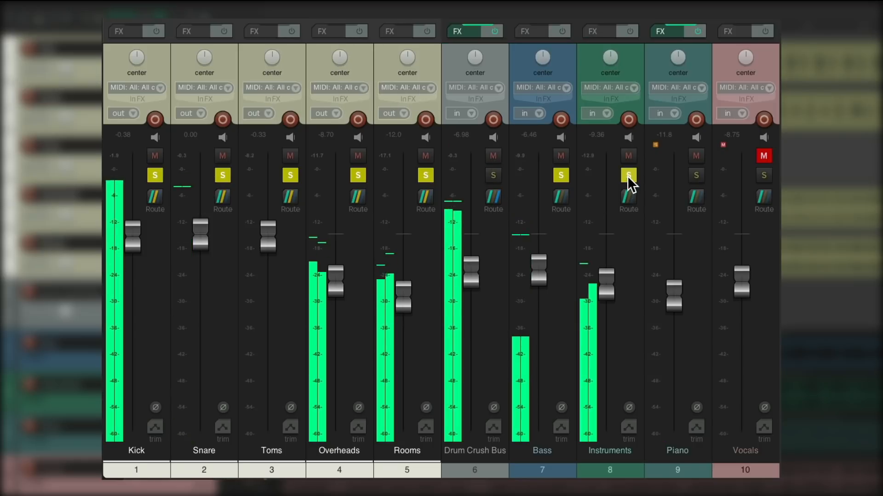
pyautogui.click(693, 175)
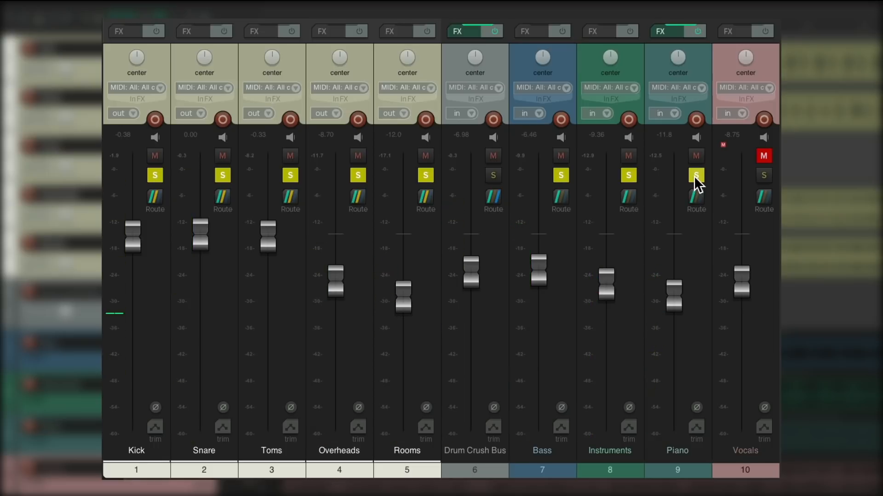
pyautogui.click(694, 176)
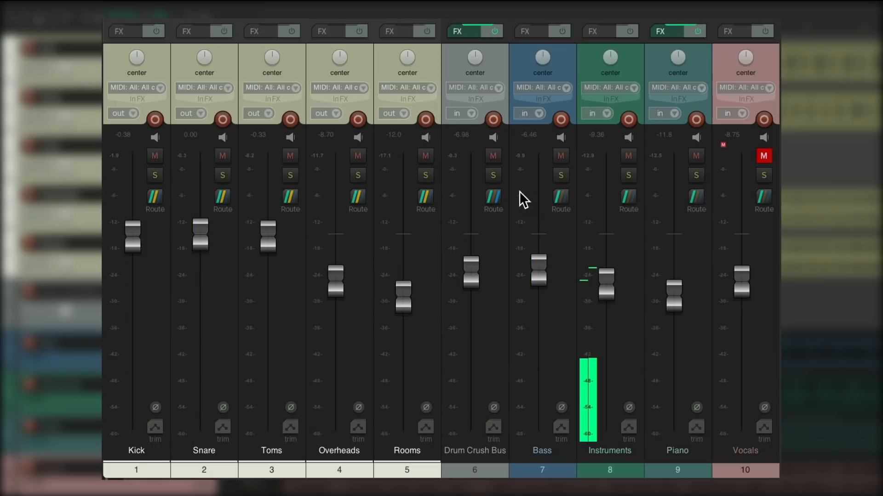
# Step: Compare the unsoloed mix with the Drum Crush Buss muted and active, and sweep its fader down and back to -6.98 dB
pyautogui.click(492, 157)
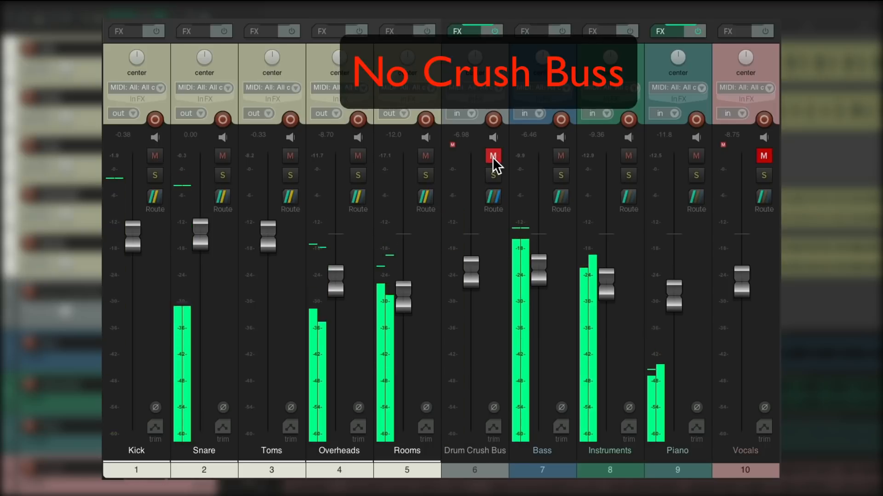
pyautogui.click(492, 157)
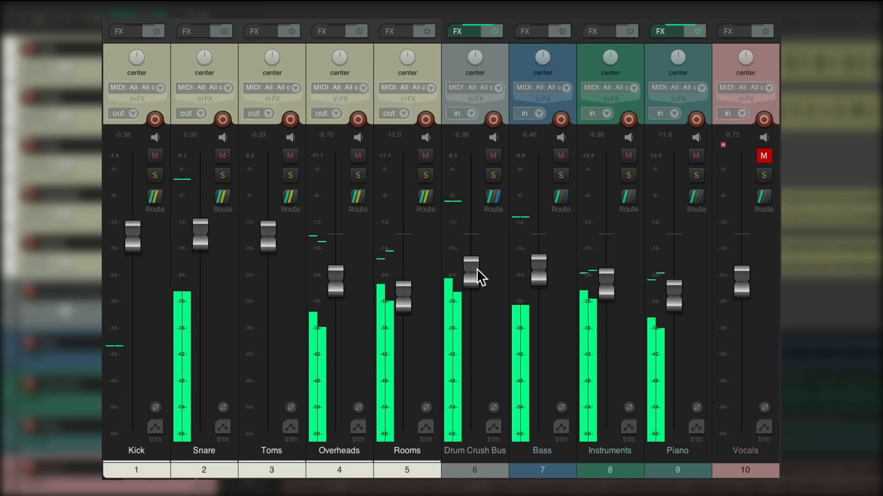
pyautogui.moveTo(477, 269); pyautogui.dragTo(473, 276)
pyautogui.moveTo(463, 374); pyautogui.dragTo(465, 269)
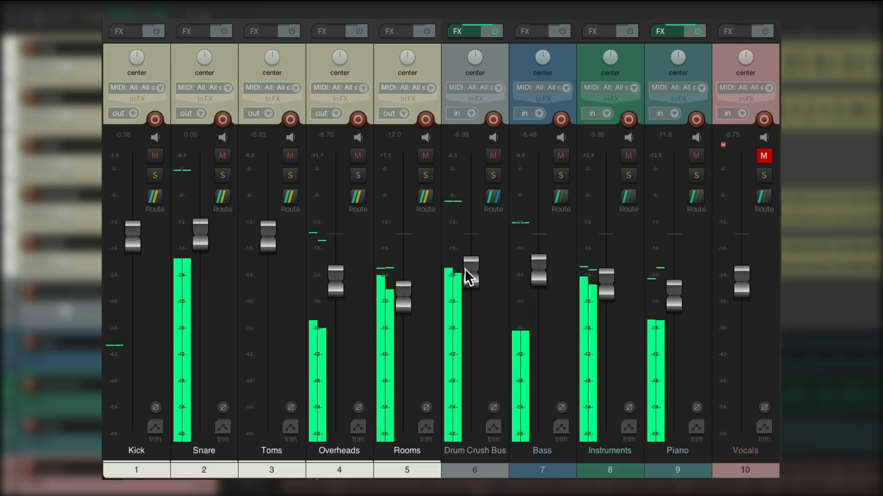
# Step: Play the full mix with the Vocals unmuted and compare it with the Drum Crush Buss muted and active
pyautogui.press('space')
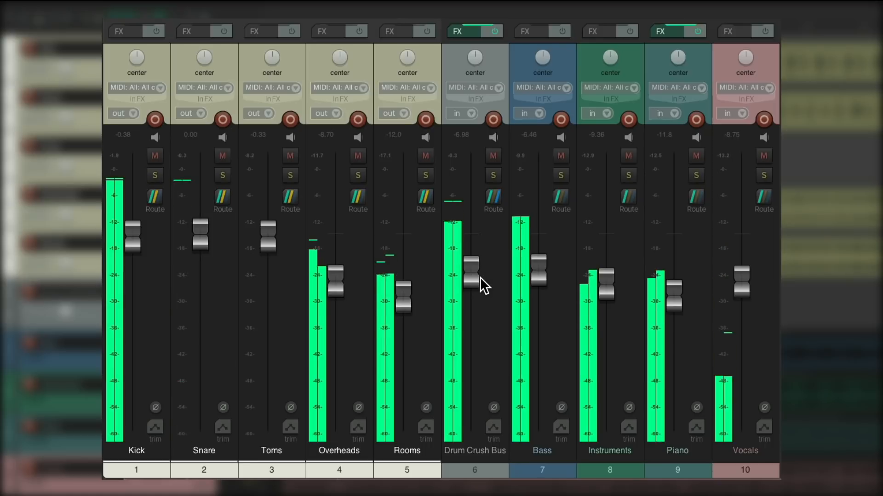
pyautogui.click(493, 156)
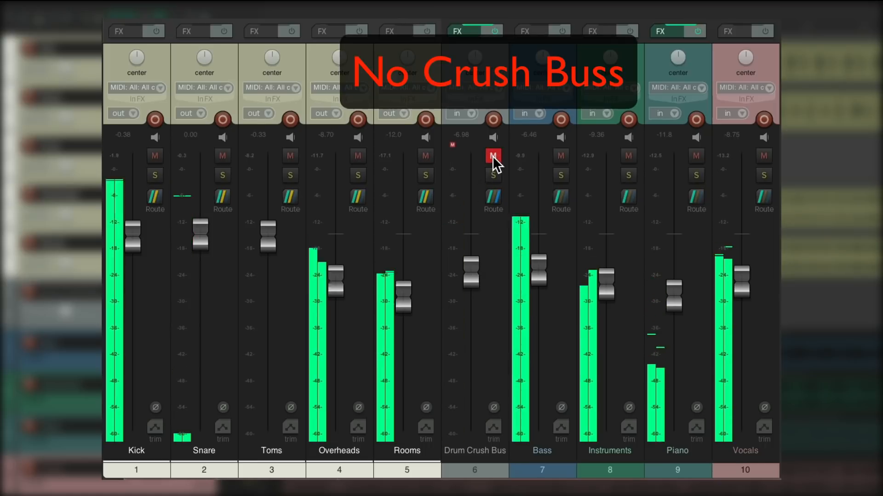
pyautogui.click(493, 155)
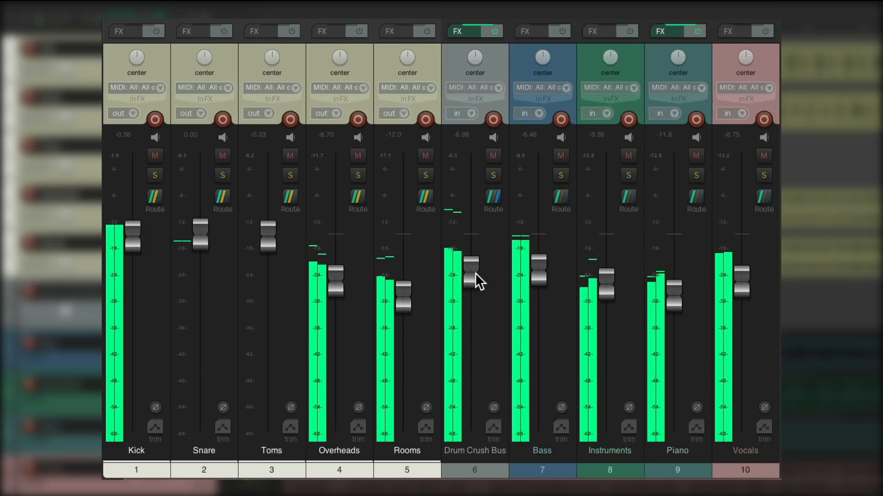
# Step: Adjust the Drum Crush Buss fader to -6.93 dB and compare the full mix repeatedly with the bus muted and active
pyautogui.moveTo(473, 275)
pyautogui.mouseDown()
pyautogui.moveTo(464, 329)
pyautogui.moveTo(465, 272)
pyautogui.mouseUp()
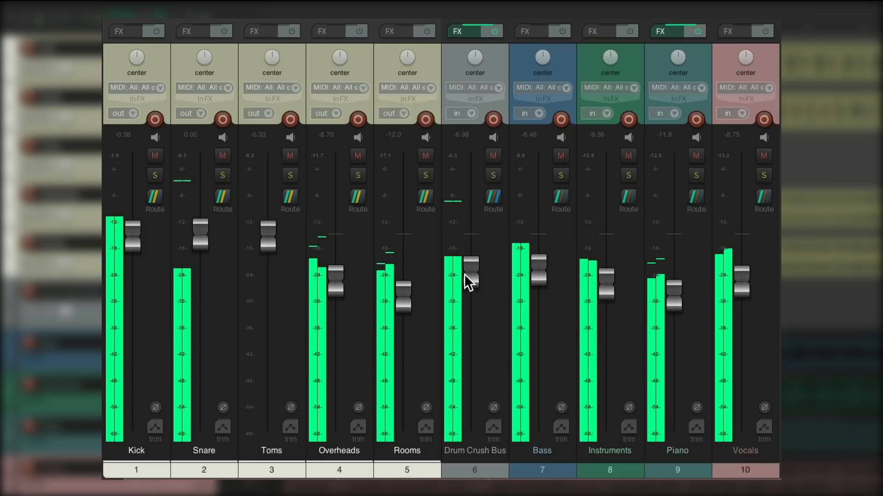
pyautogui.moveTo(473, 277)
pyautogui.mouseDown()
pyautogui.moveTo(470, 326)
pyautogui.moveTo(467, 277)
pyautogui.mouseUp()
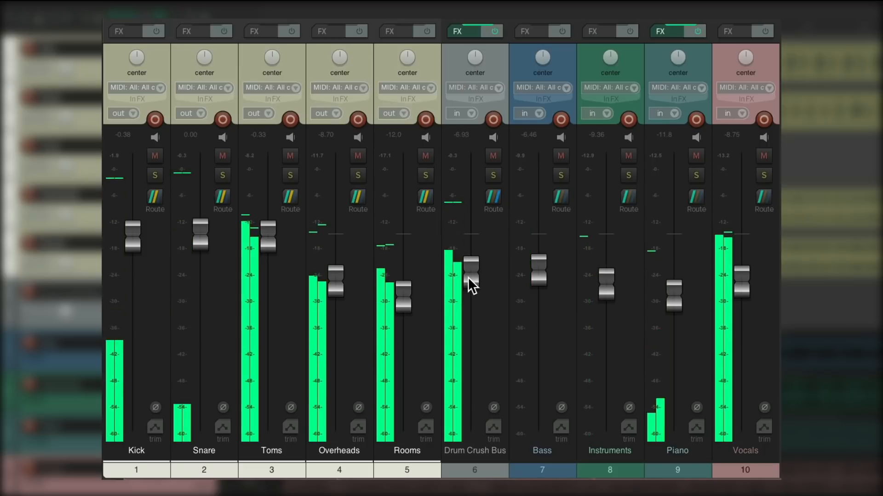
pyautogui.click(493, 155)
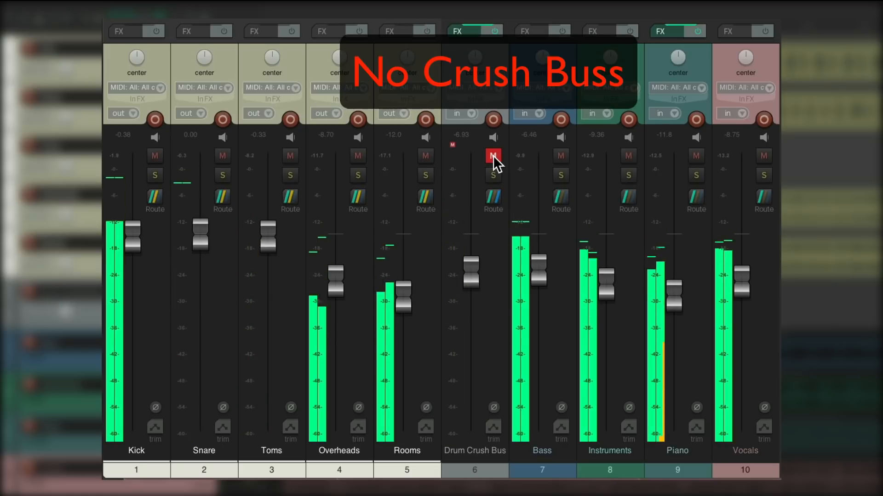
pyautogui.click(493, 155)
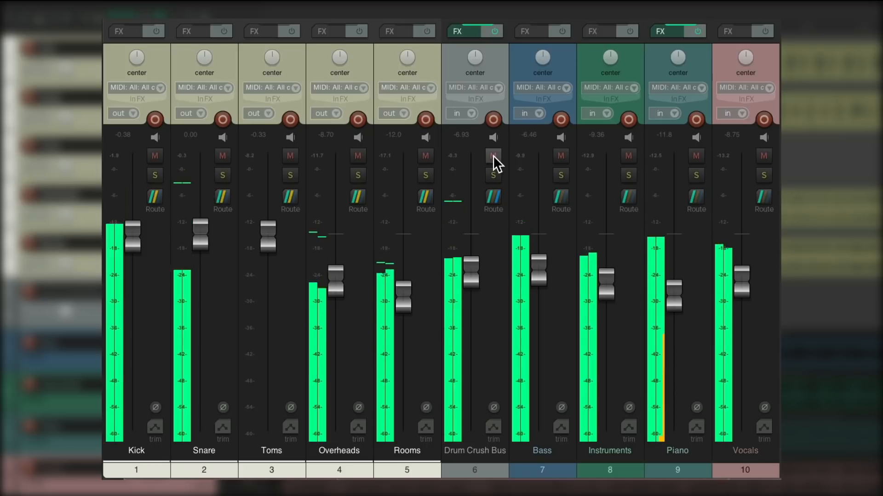
pyautogui.click(492, 155)
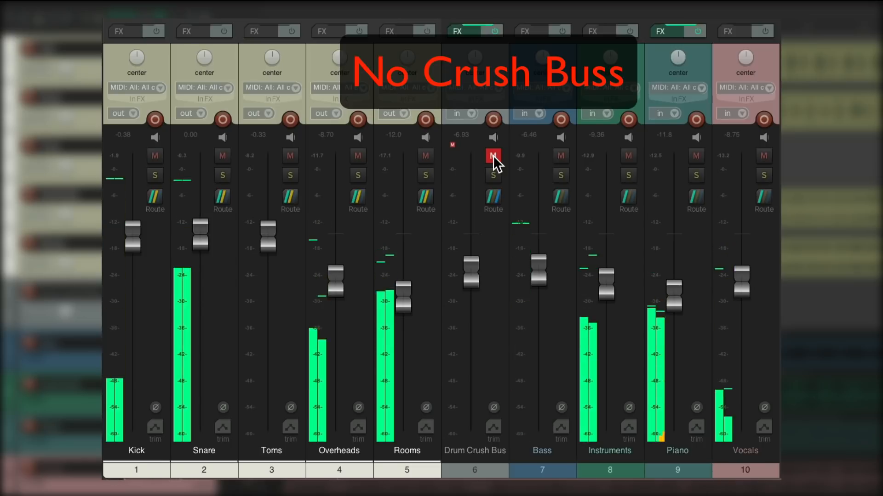
pyautogui.click(493, 155)
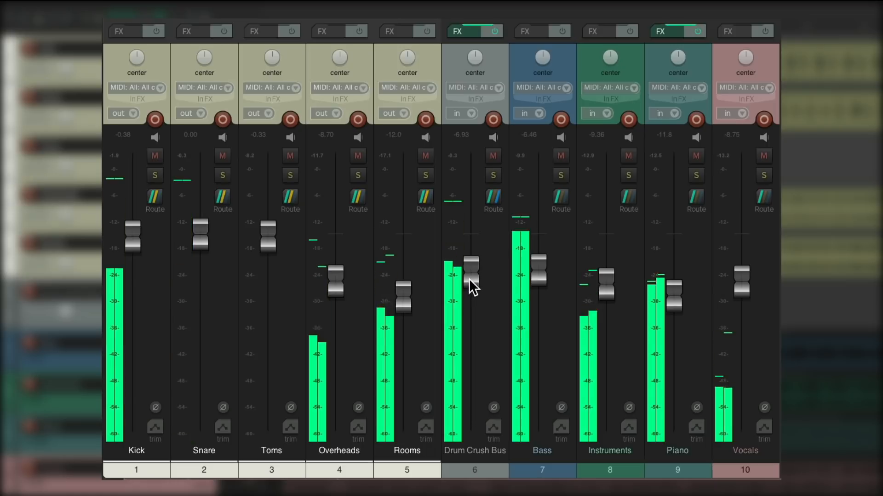
# Step: Pull the Drum Crush Buss fader down during playback, bring it back up, and fine-tune it to -6.98 dB
pyautogui.moveTo(469, 279); pyautogui.dragTo(467, 325)
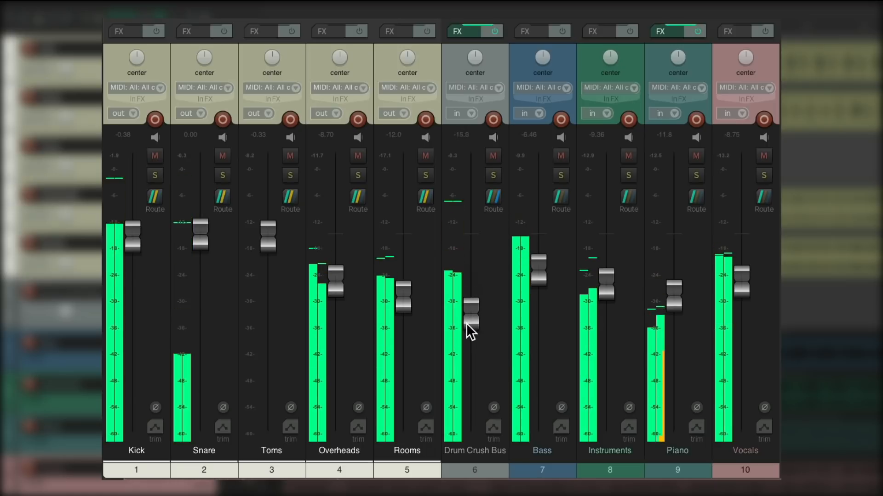
pyautogui.moveTo(463, 384); pyautogui.dragTo(466, 277)
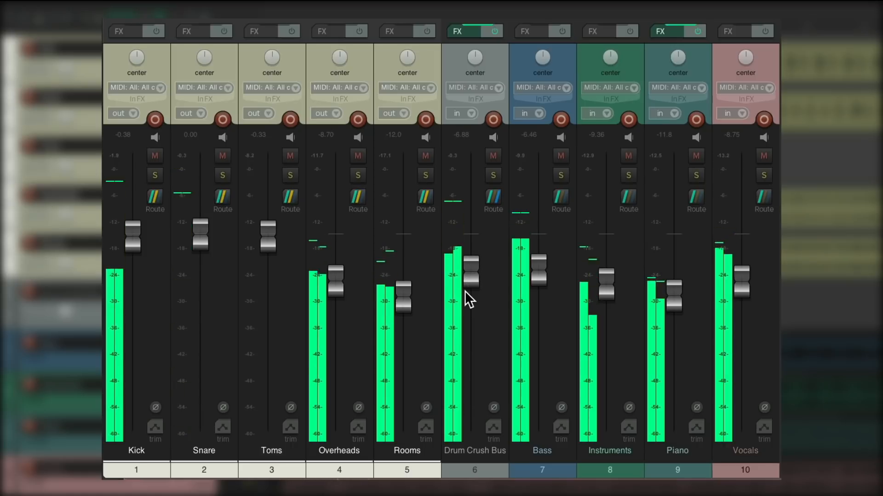
pyautogui.moveTo(469, 274); pyautogui.dragTo(470, 275)
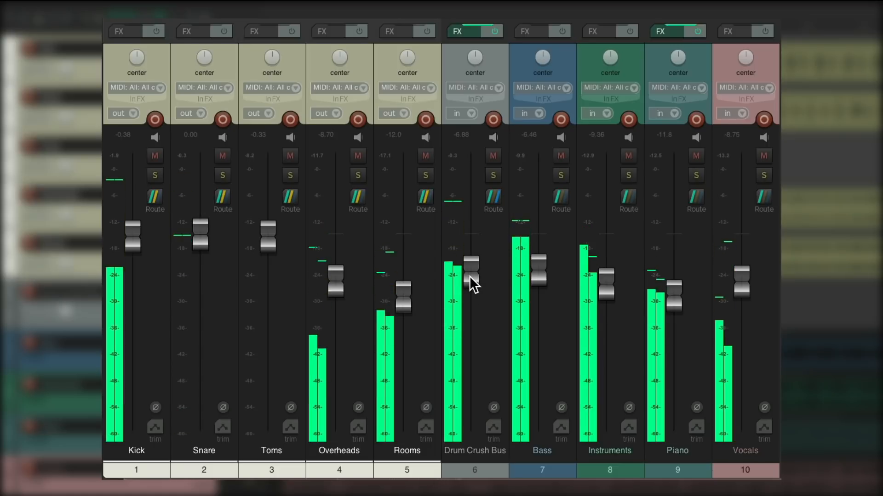
pyautogui.moveTo(470, 275); pyautogui.dragTo(470, 277)
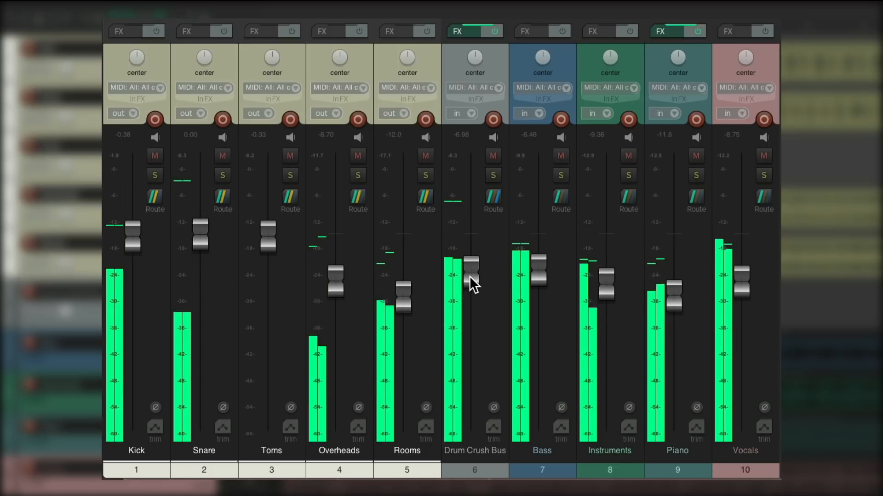